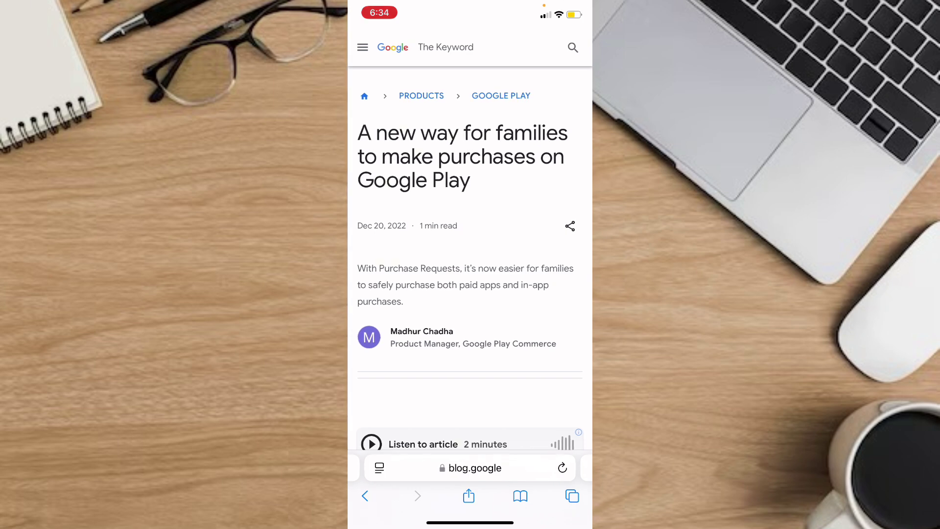
scroll(470, 294, "down", 1)
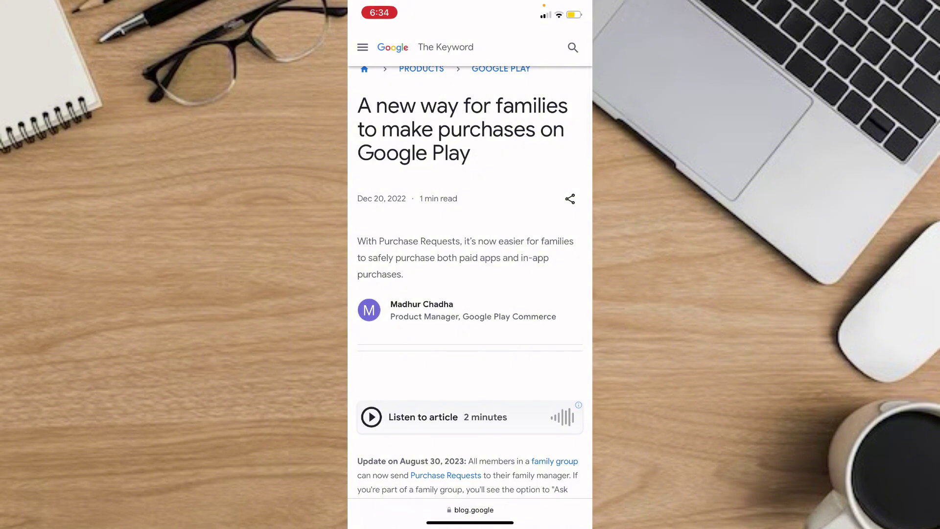
scroll(470, 294, "down", 3)
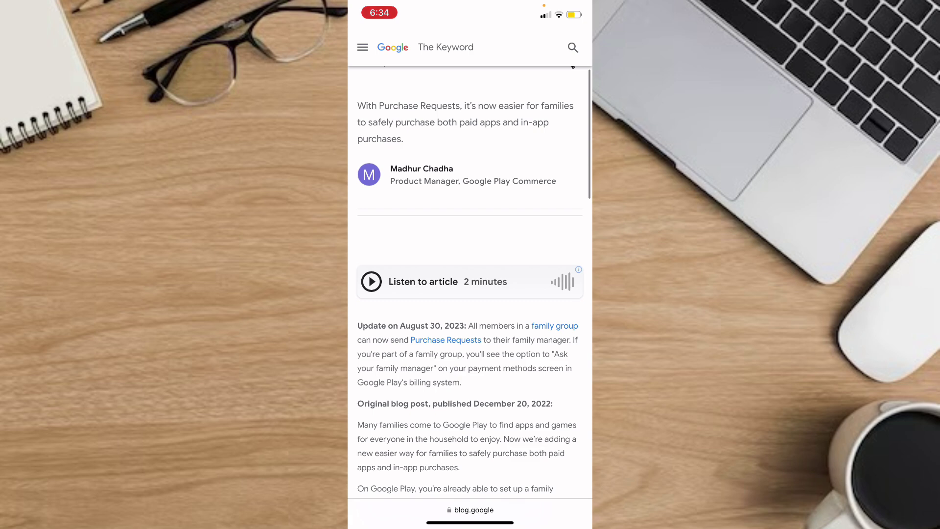
scroll(470, 294, "down", 5)
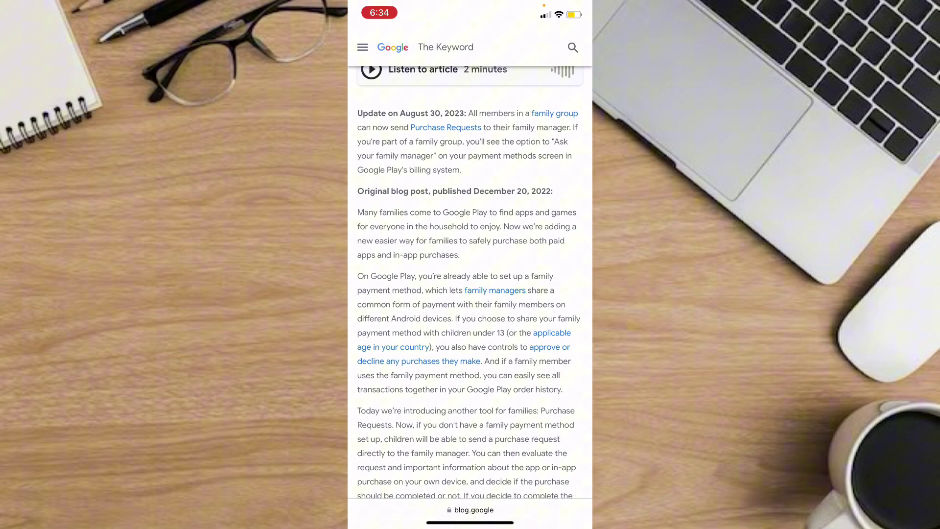
scroll(470, 294, "up", 1)
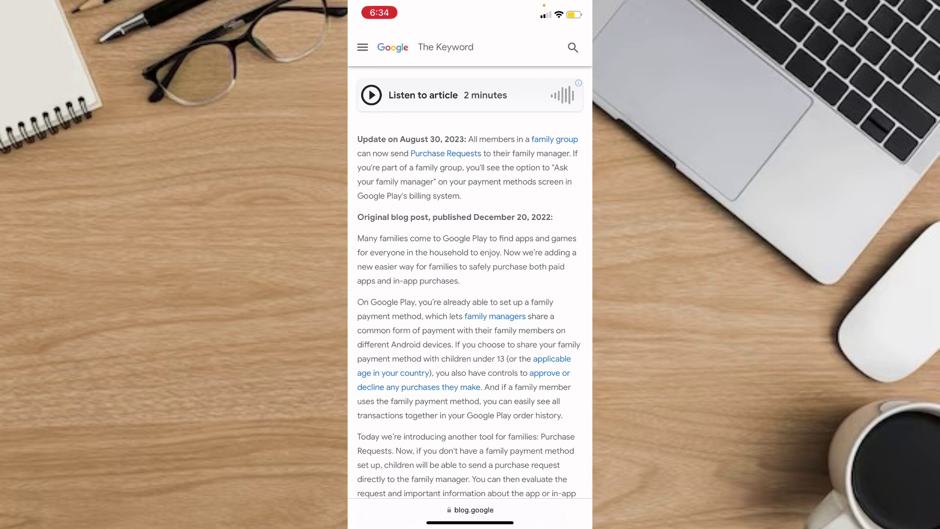
scroll(470, 294, "up", 5)
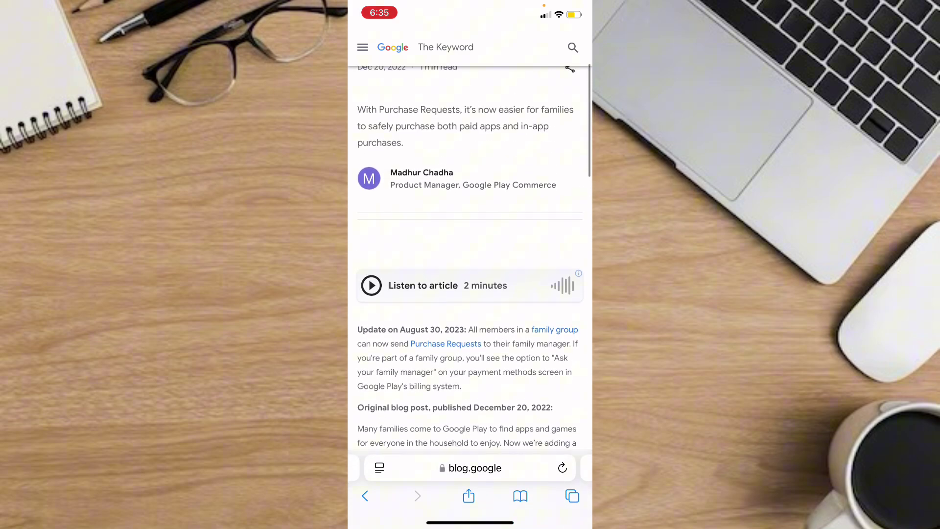
Go back from the Purchase Requests post, past Google Families, to the Google Play games store.
left_click_drag(349, 265, 558, 265)
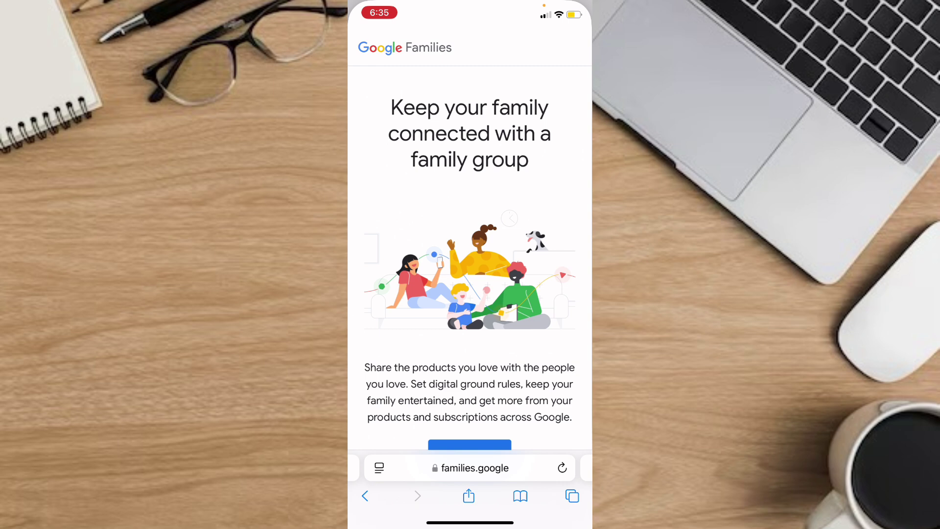
left_click_drag(350, 265, 558, 265)
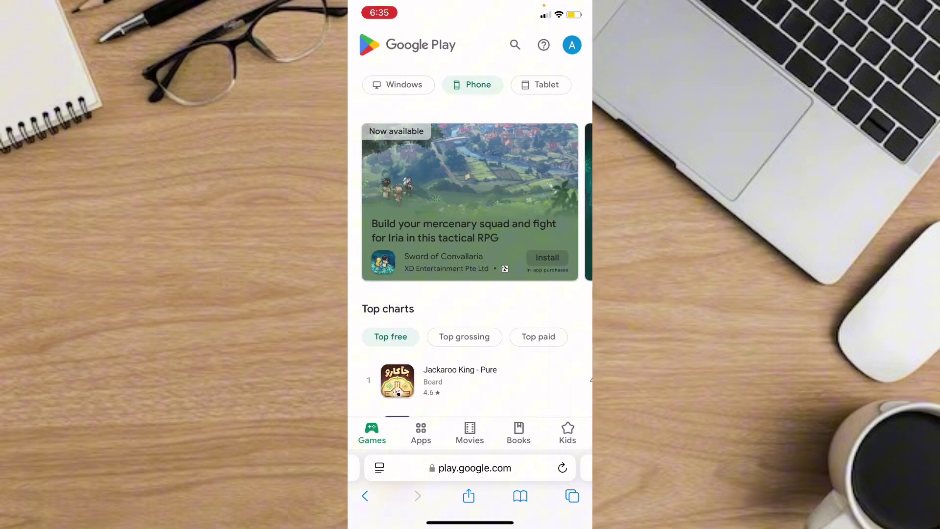
scroll(470, 294, "down", 8)
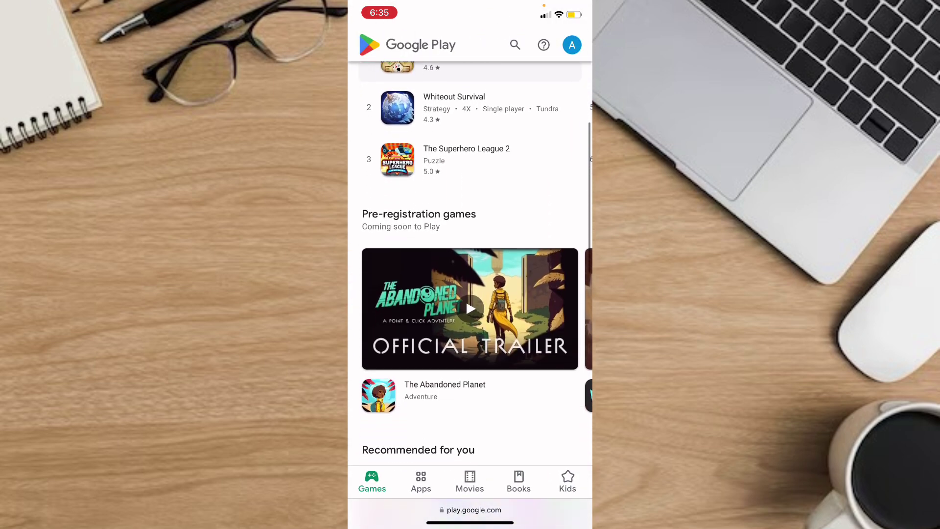